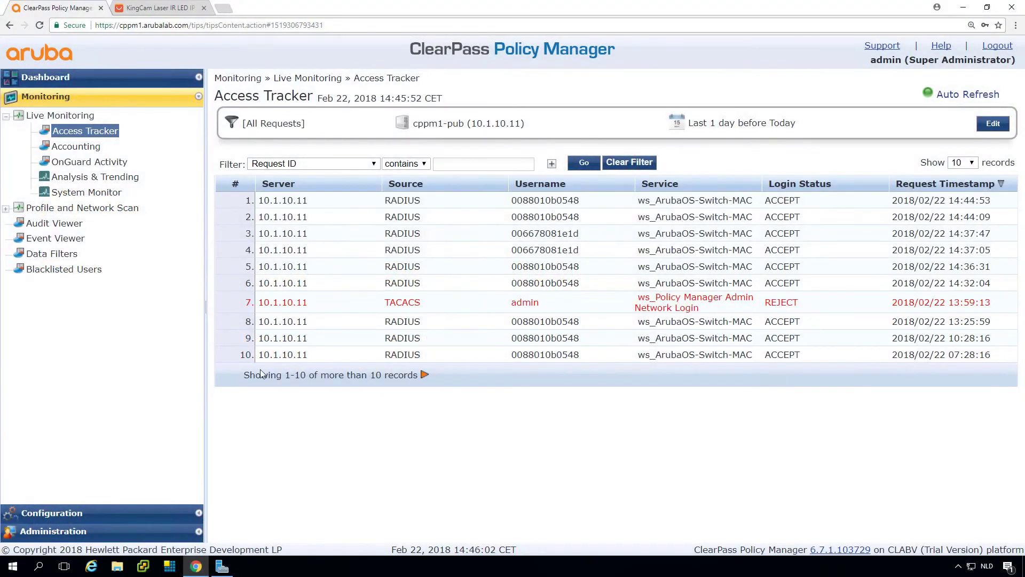
Return to Access Tracker and open Request Details for the latest request from endpoint 00-88-01-0b-05-48.
click(161, 10)
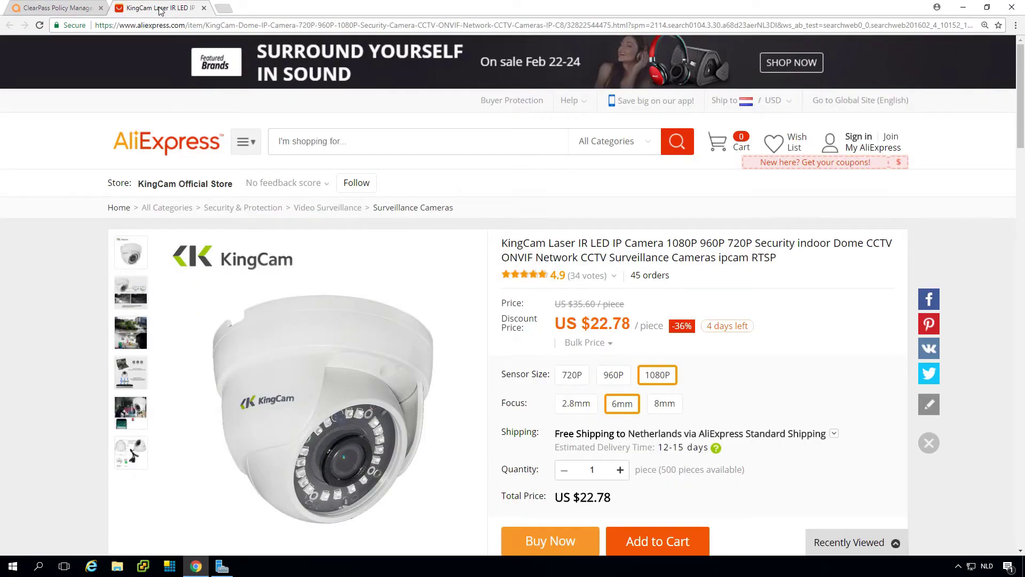
click(73, 12)
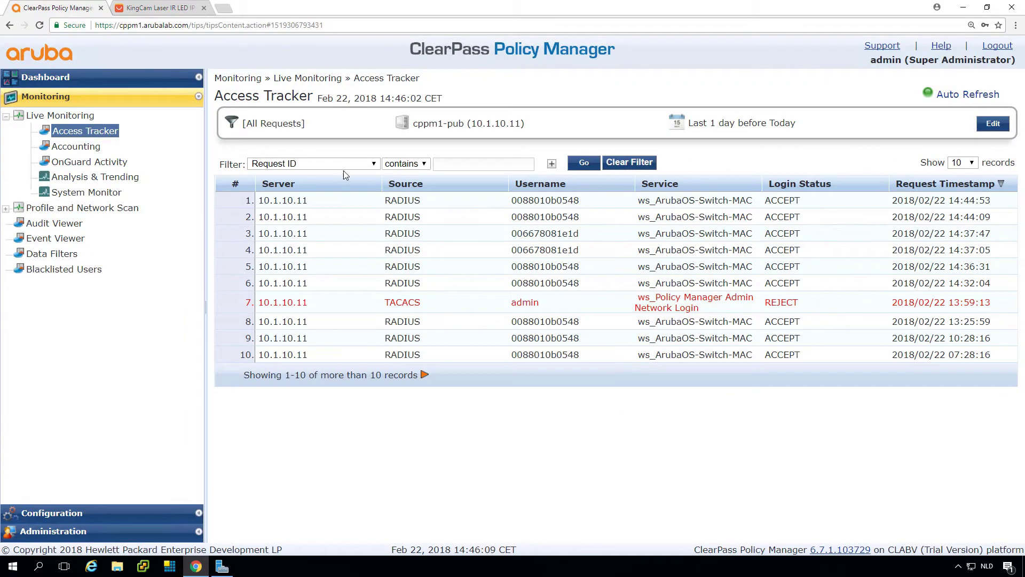
click(414, 203)
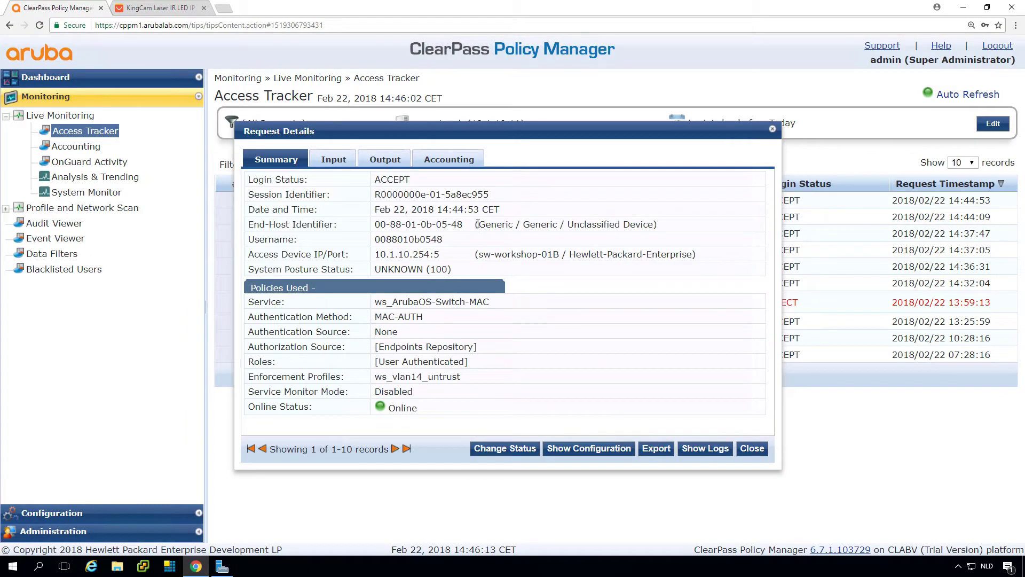
drag(479, 224, 658, 236)
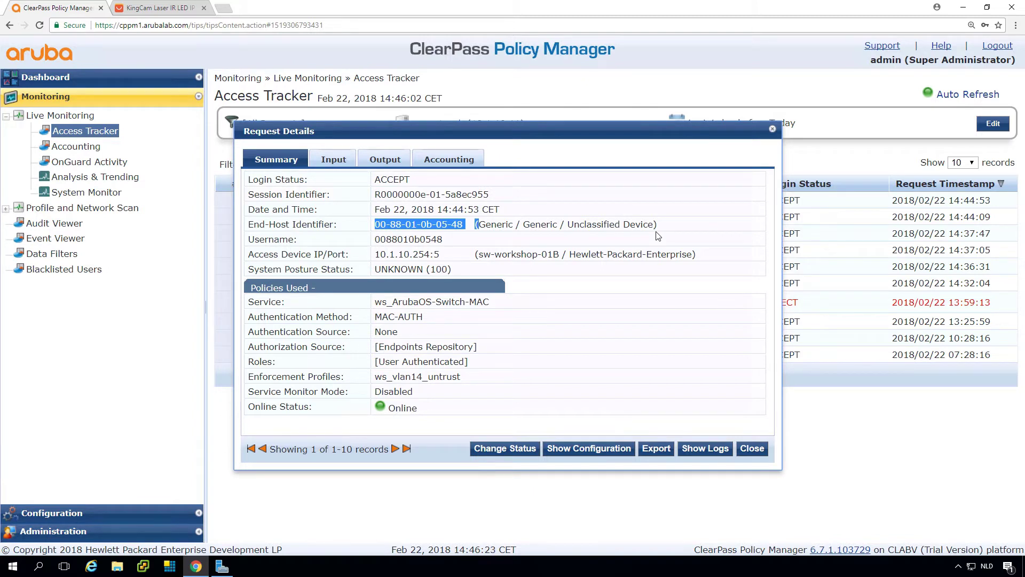
Show the request's Input endpoint attributes, down to the DHCP fingerprint with Option60 'udhcp 1.19.4'.
click(332, 161)
click(375, 280)
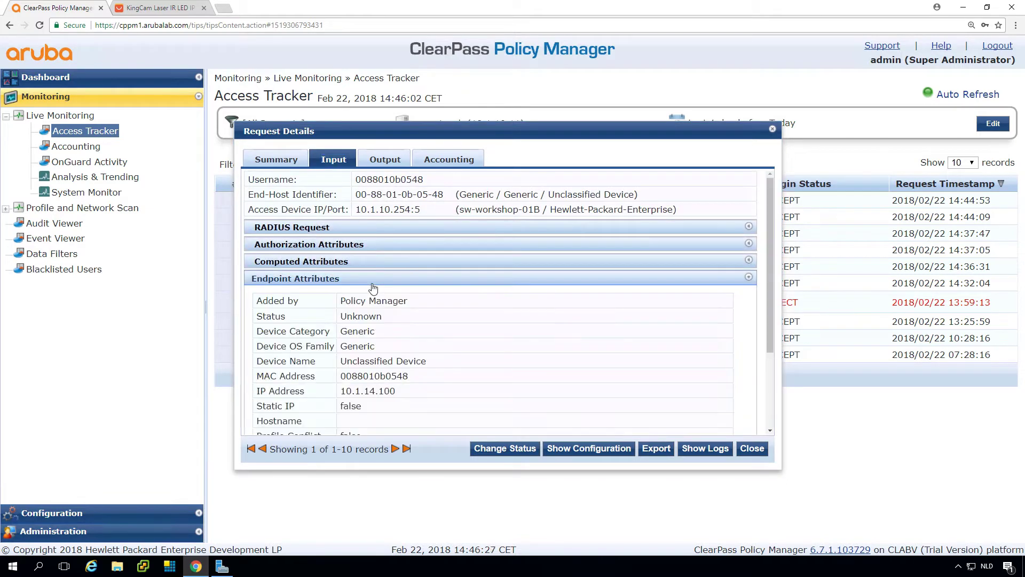
drag(770, 330, 767, 430)
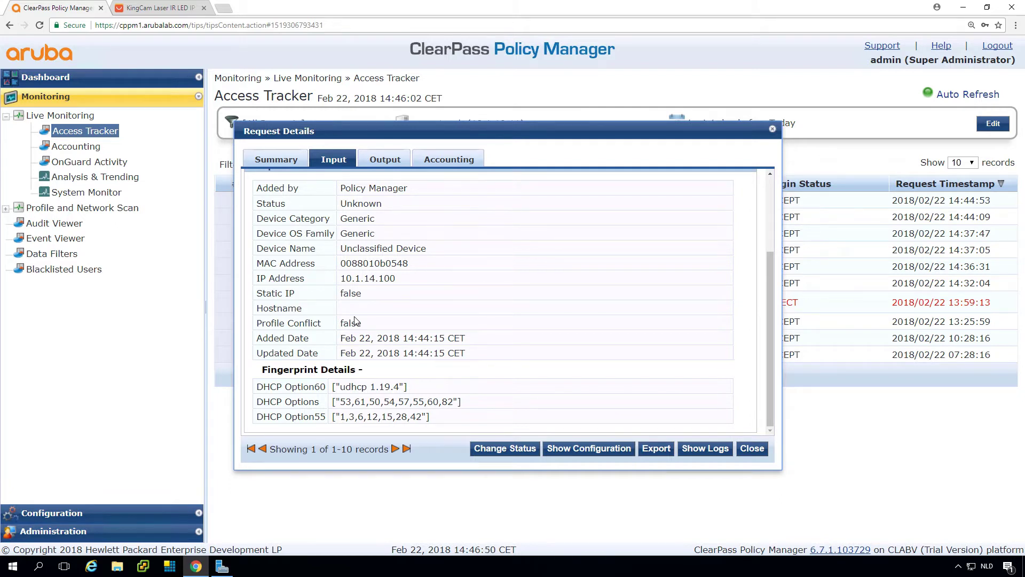
Close the request details and filter the Endpoints list to MAC addresses containing 0088.
click(752, 449)
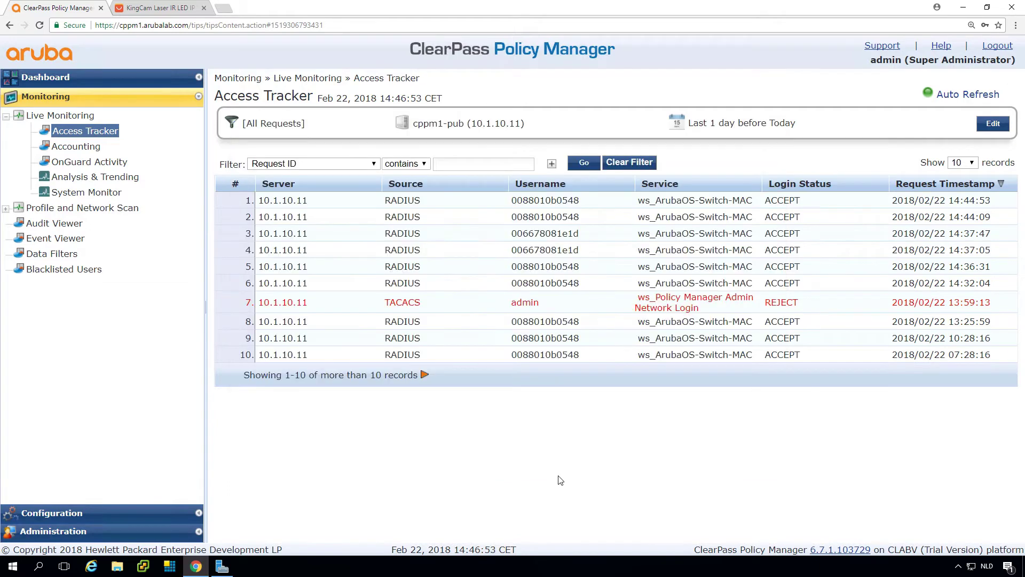
click(83, 515)
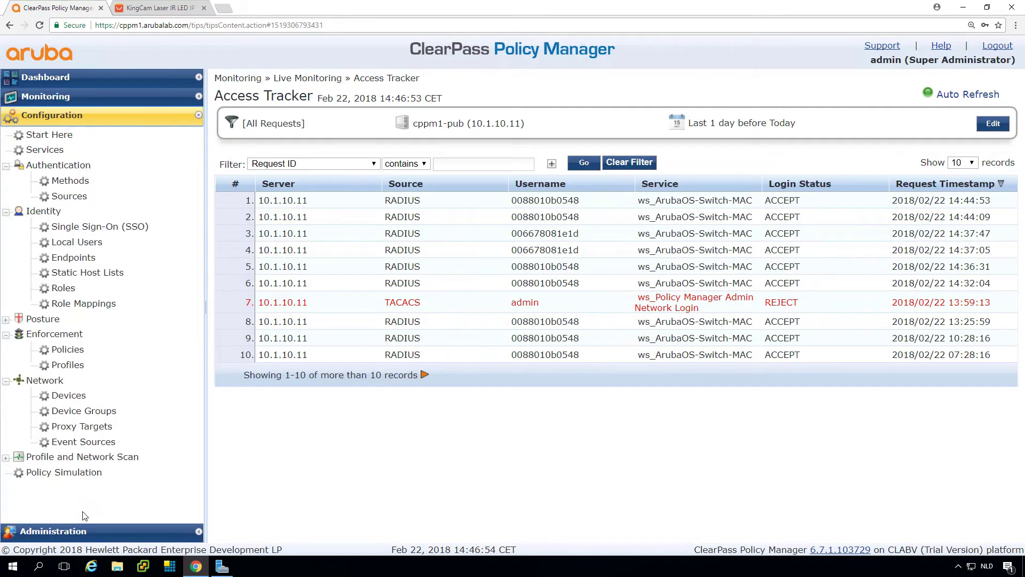
click(73, 258)
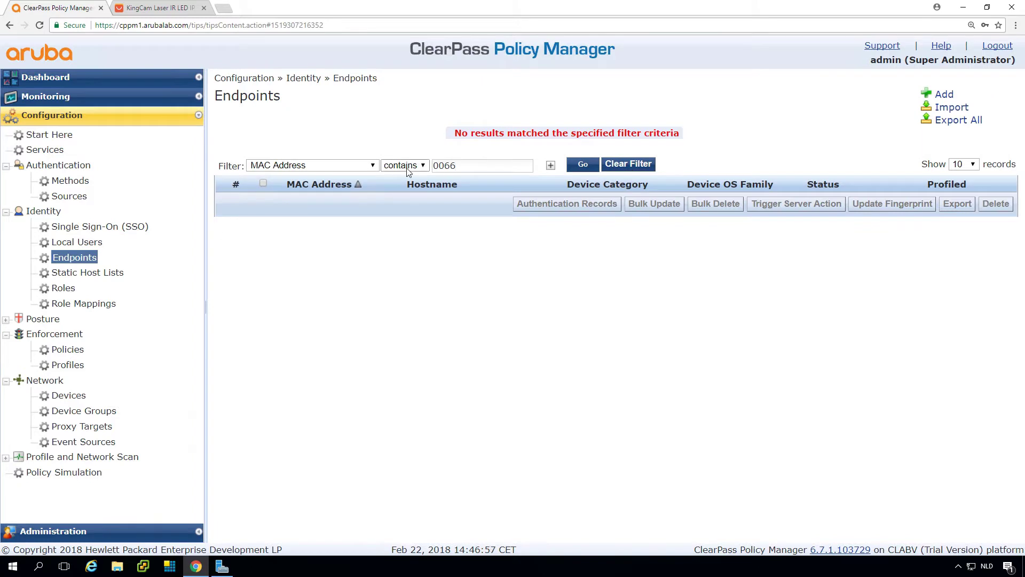
key(BackSpace)
key(BackSpace)
text(88)
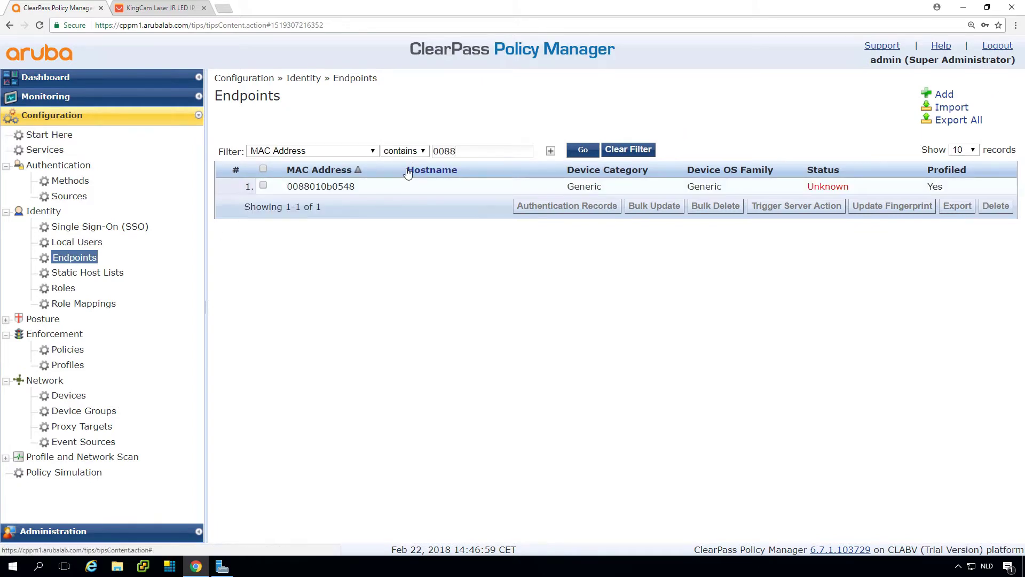
click(345, 195)
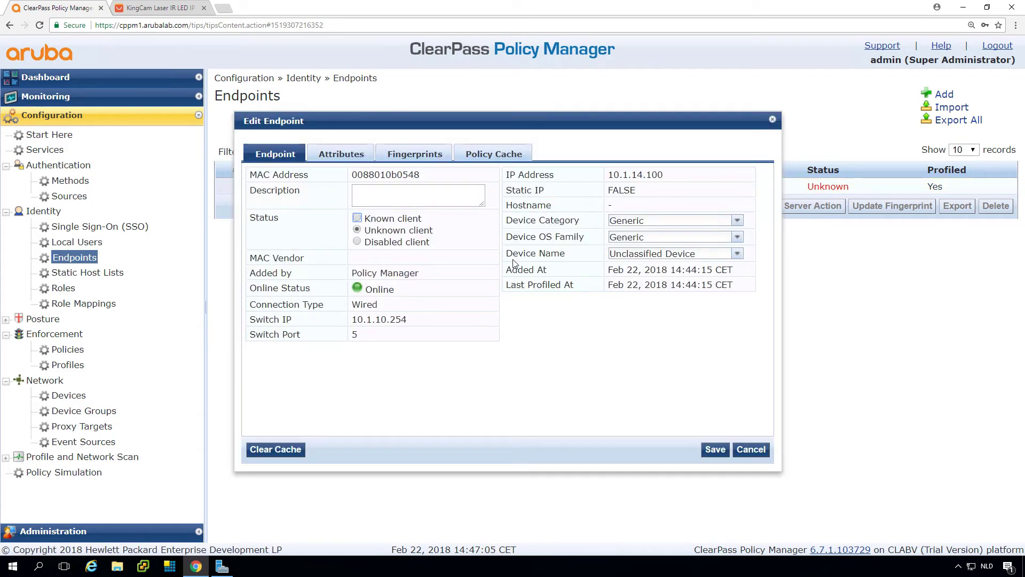
double_click(275, 258)
shift+click(257, 257)
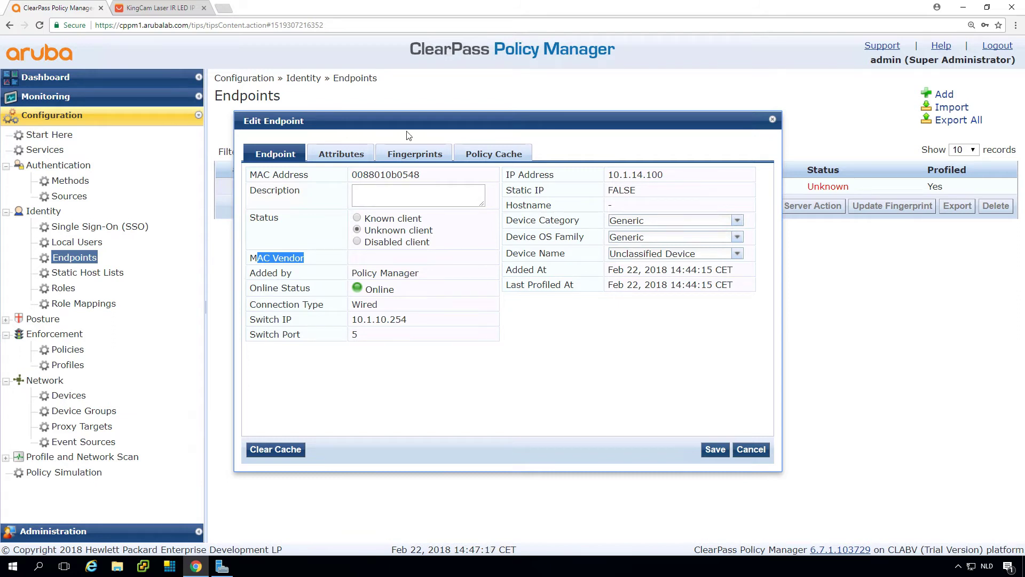
click(412, 156)
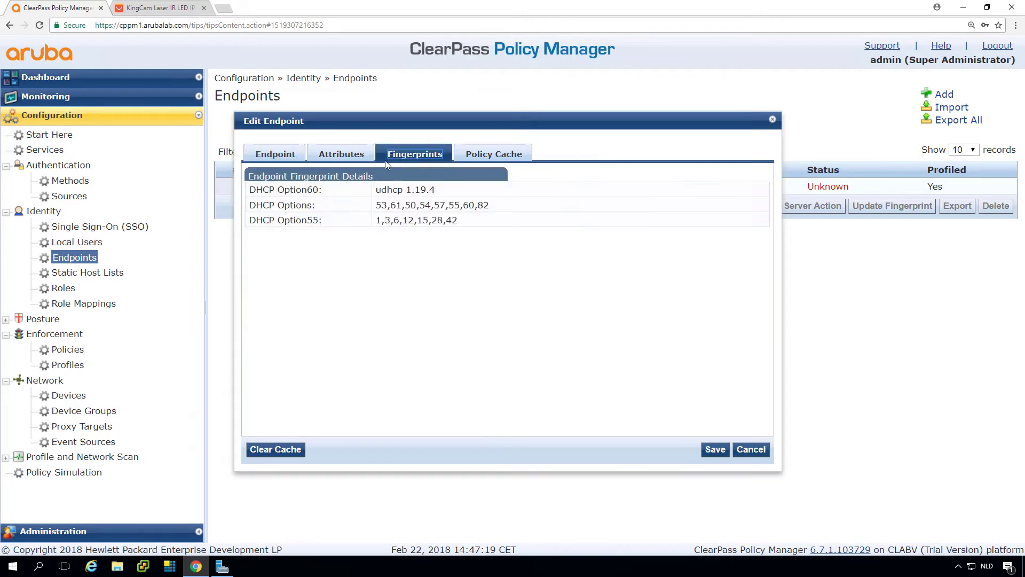
click(277, 156)
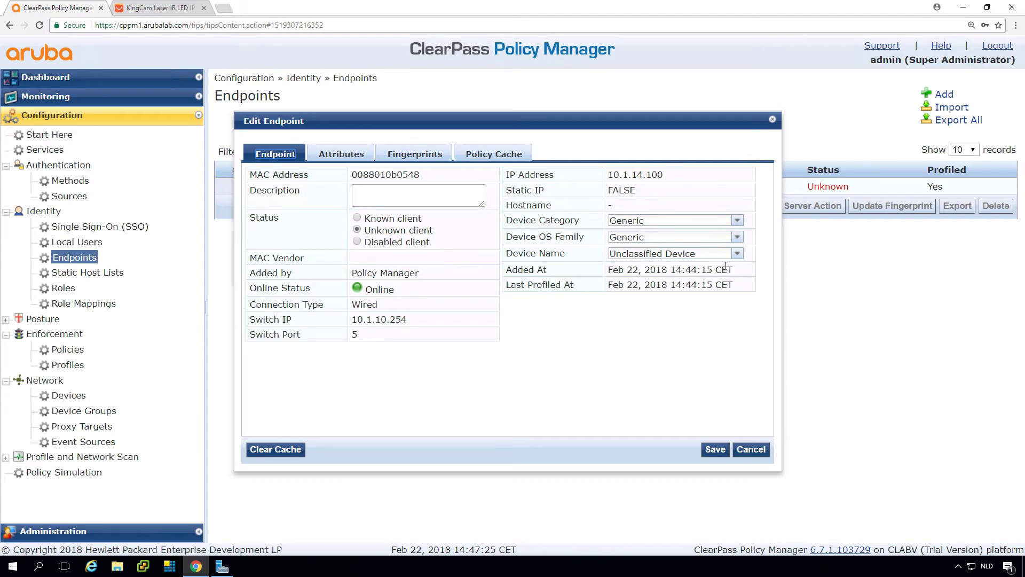
Try setting the endpoint to Network Camera with OS family Kingcam, then cancel without saving.
click(737, 221)
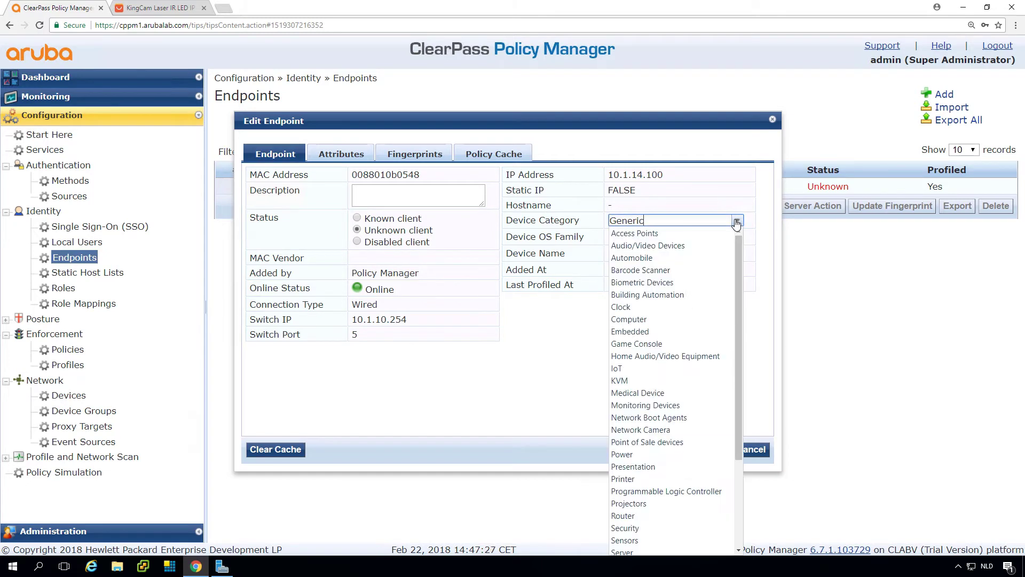
click(655, 430)
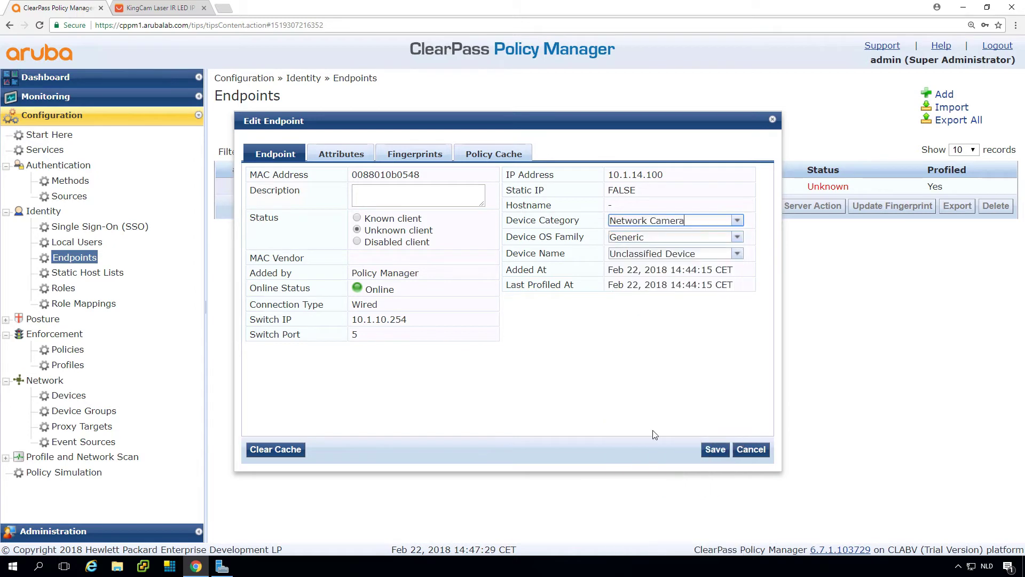
click(736, 237)
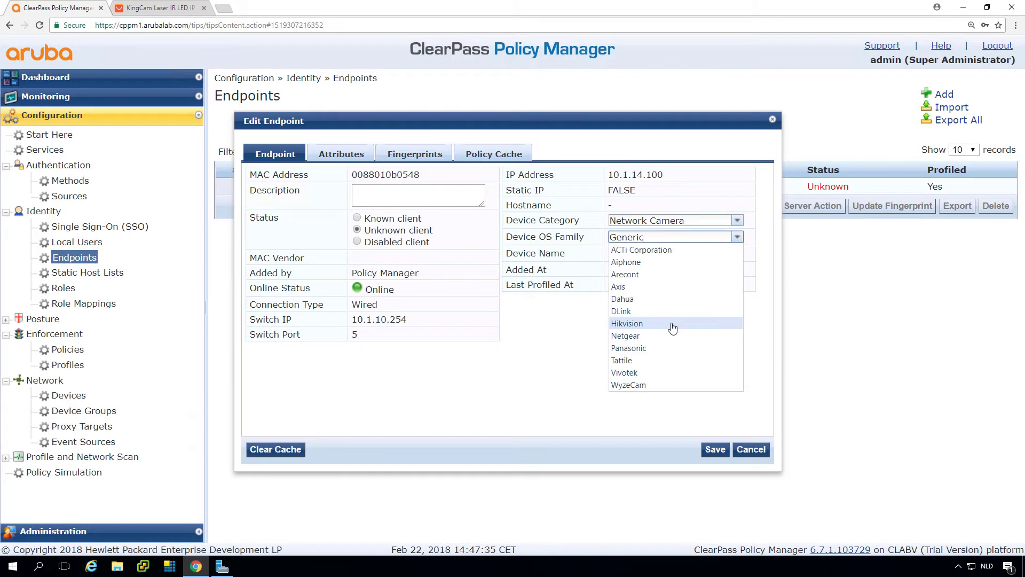
key(BackSpace)
key(BackSpace)
key(BackSpace)
key(BackSpace)
key(BackSpace)
key(BackSpace)
key(BackSpace)
text(Kingcam)
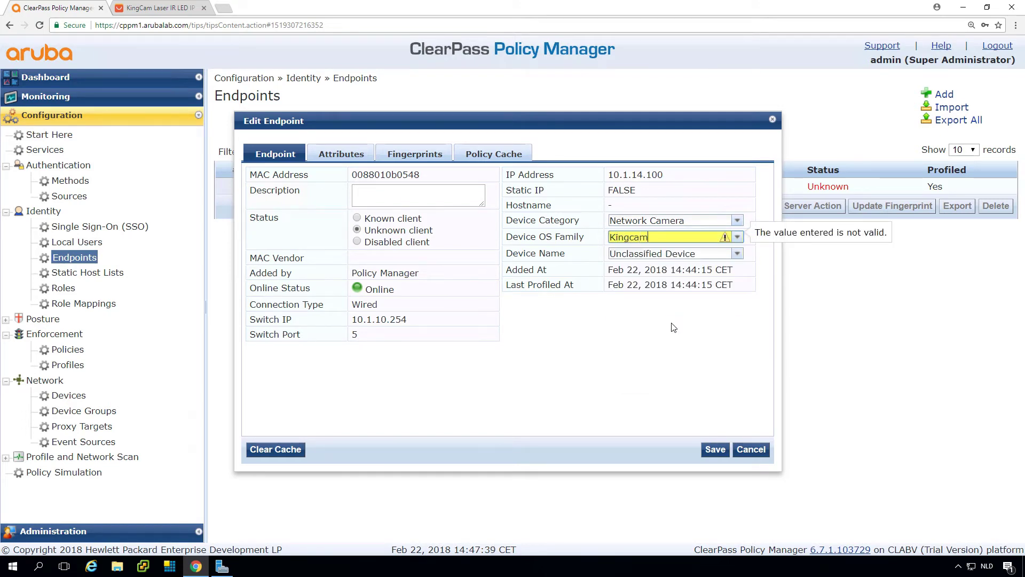
key(Tab)
key(Tab)
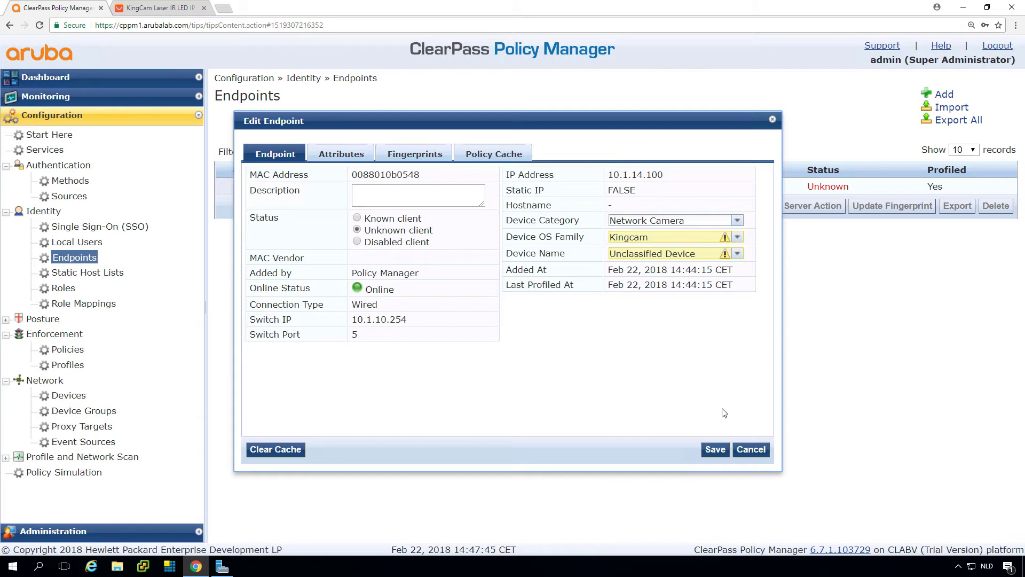
click(753, 454)
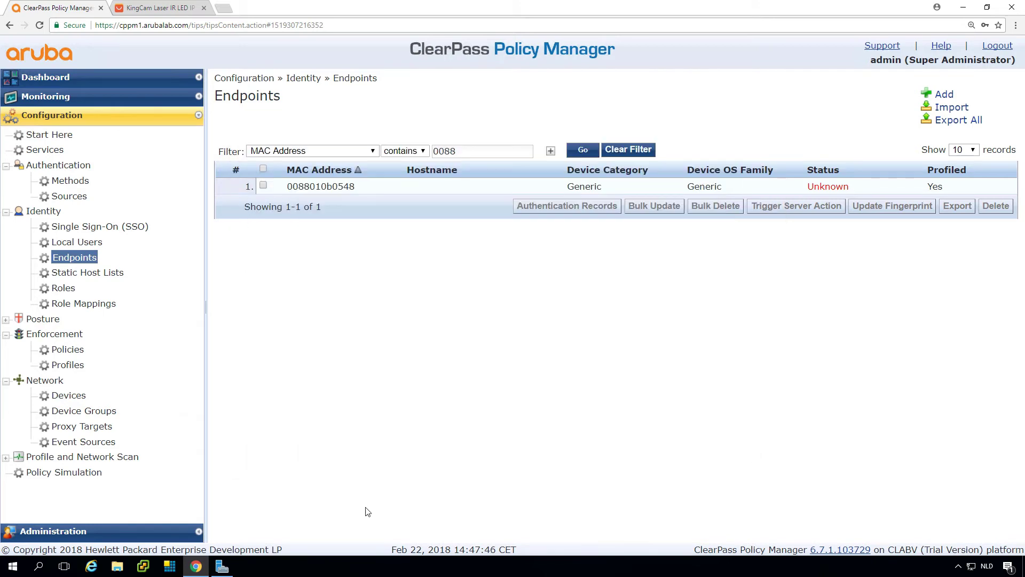
Open the Device Fingerprints dictionary and clear the king filter to list all 418 fingerprints.
click(80, 535)
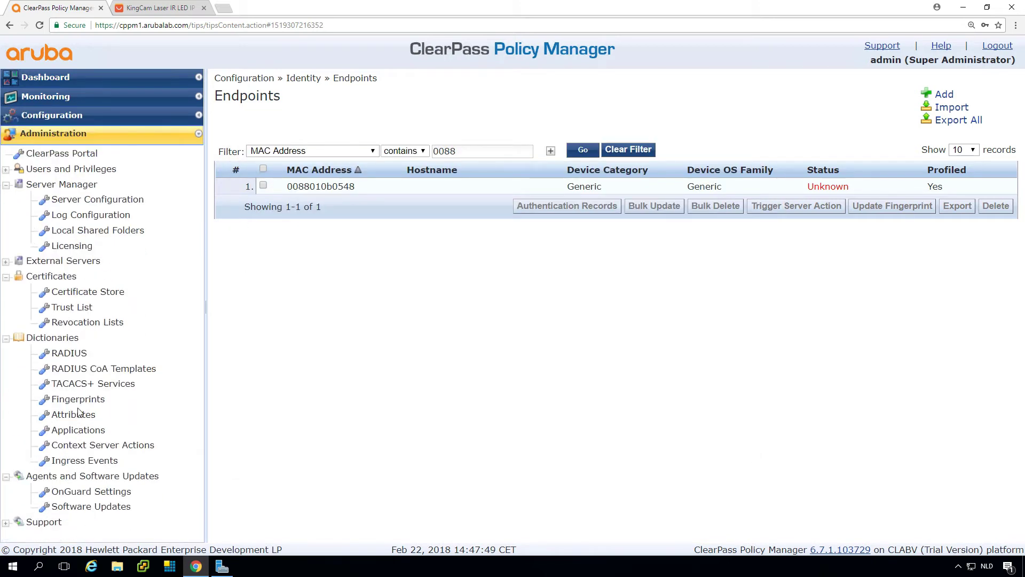
click(78, 400)
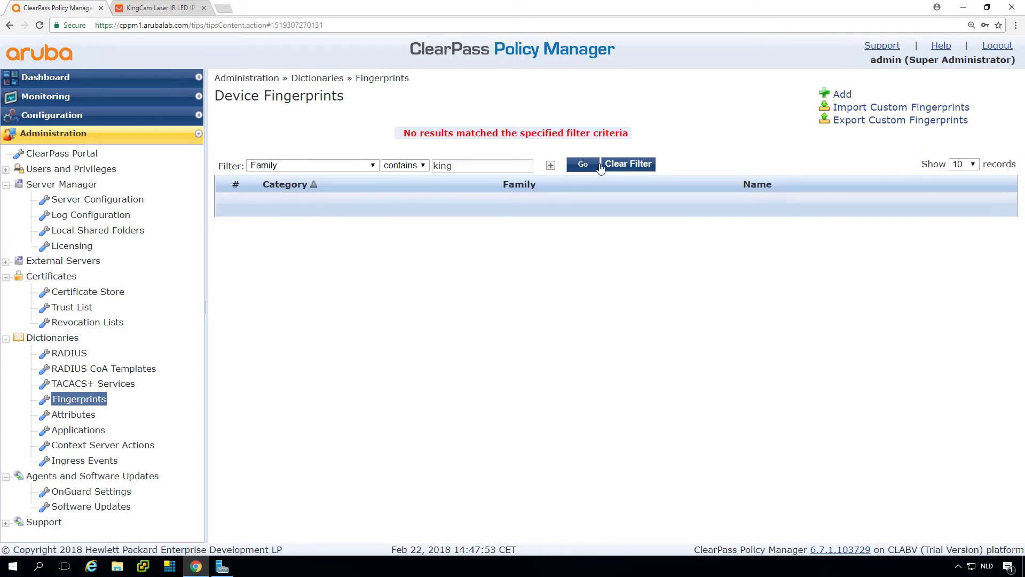
click(628, 165)
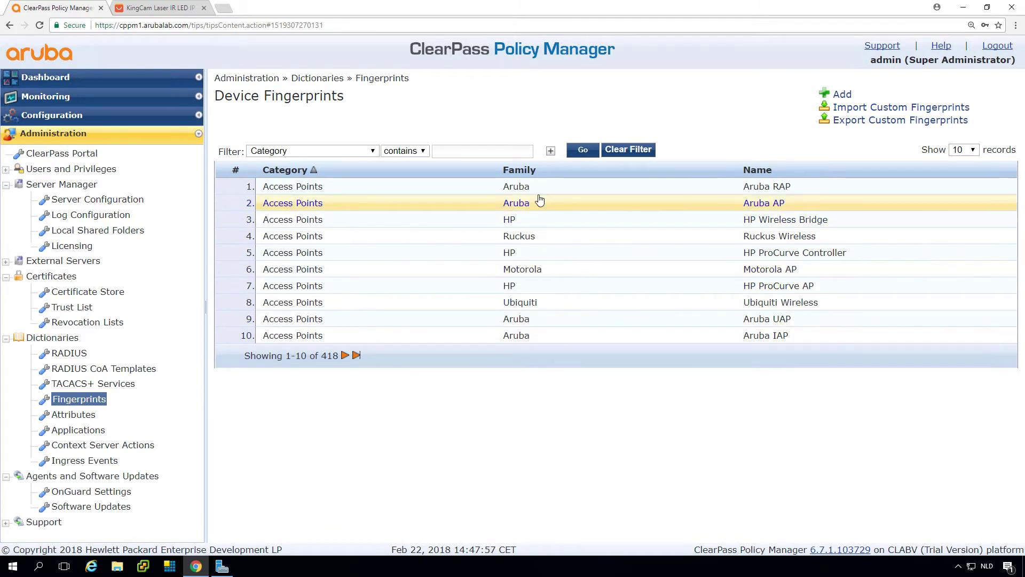
Start a new device fingerprint with category Network Camera and family KingCam.
click(842, 94)
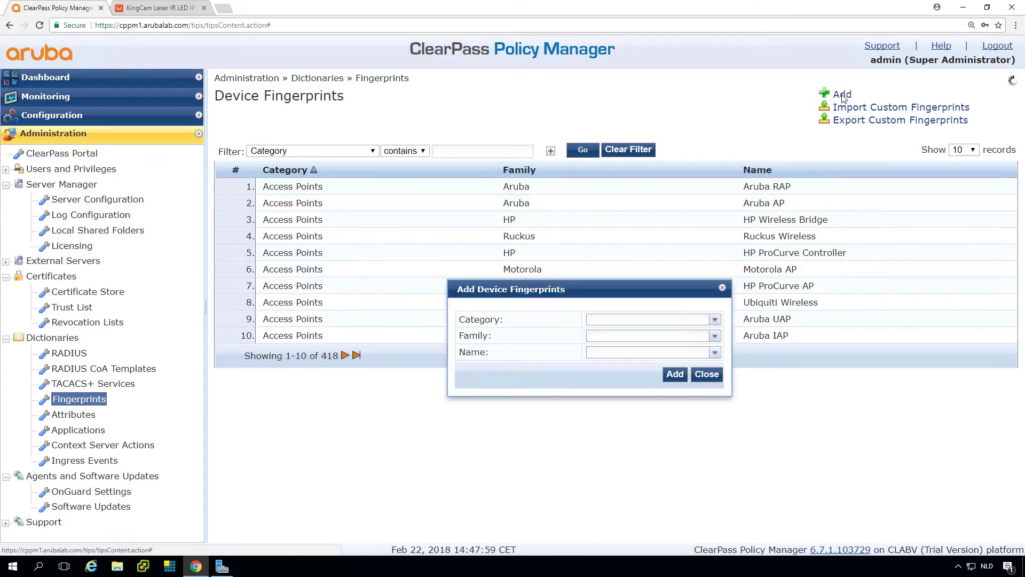
click(716, 321)
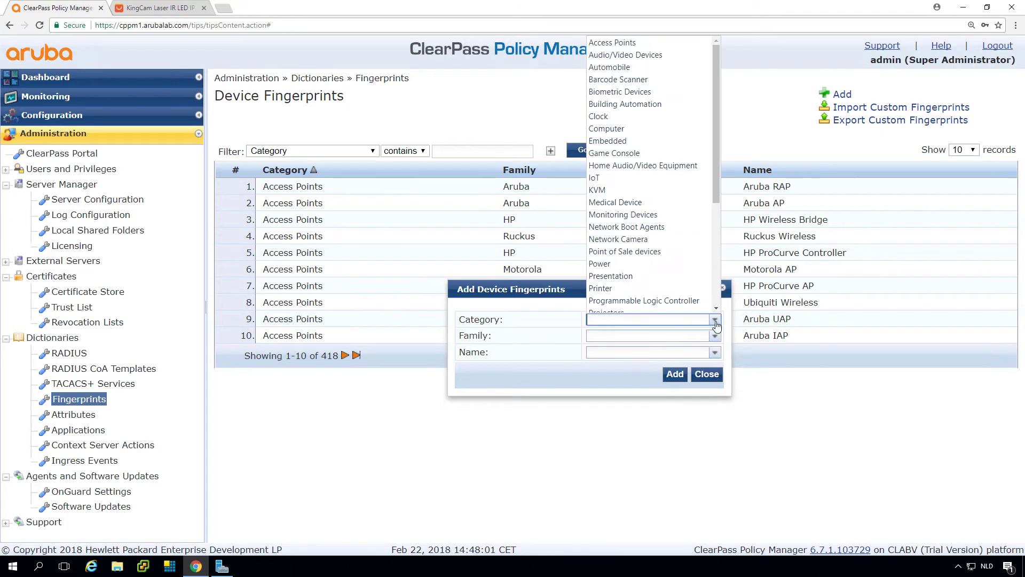
click(648, 239)
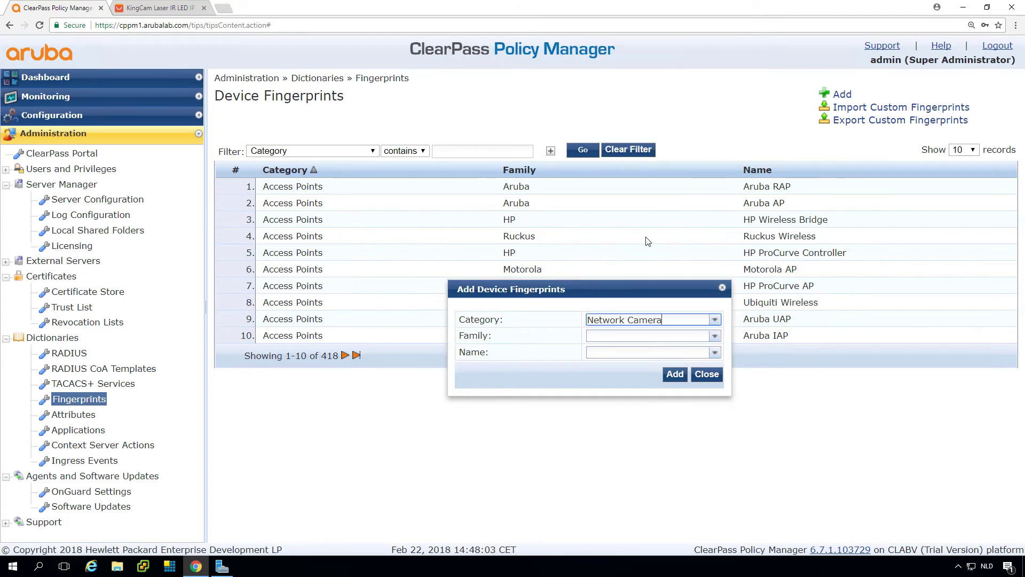
click(719, 338)
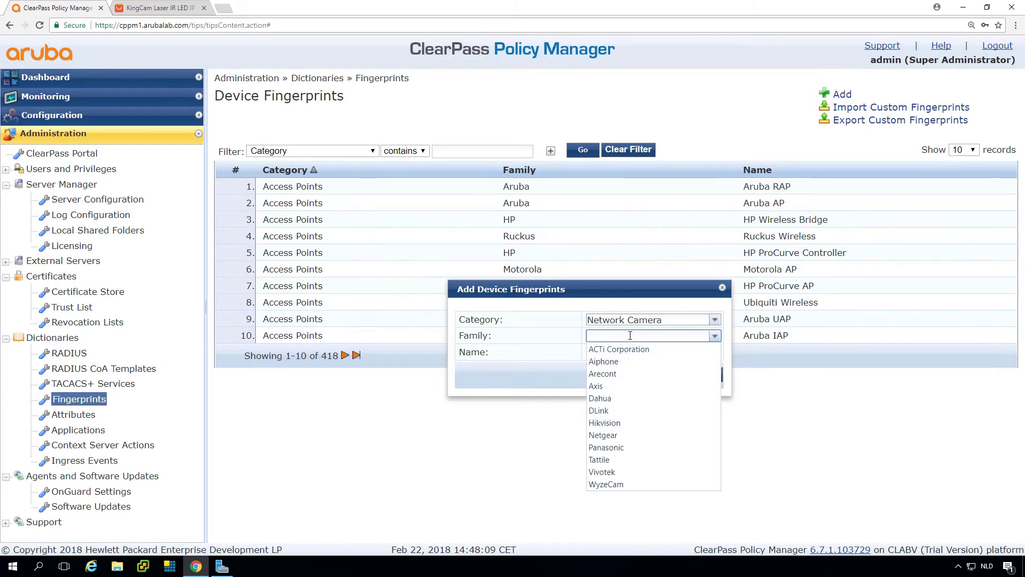
text(KingCam)
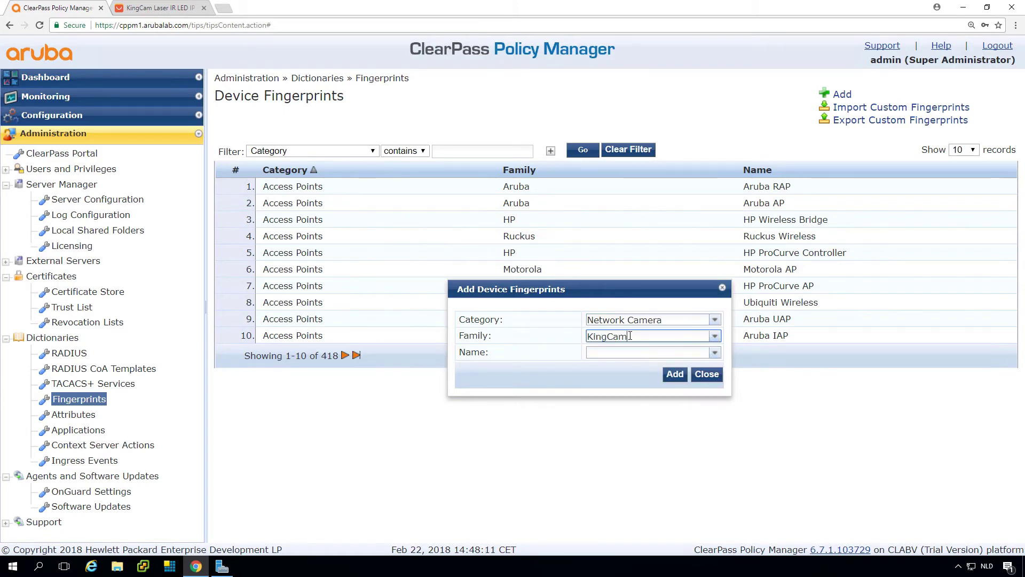
key(Tab)
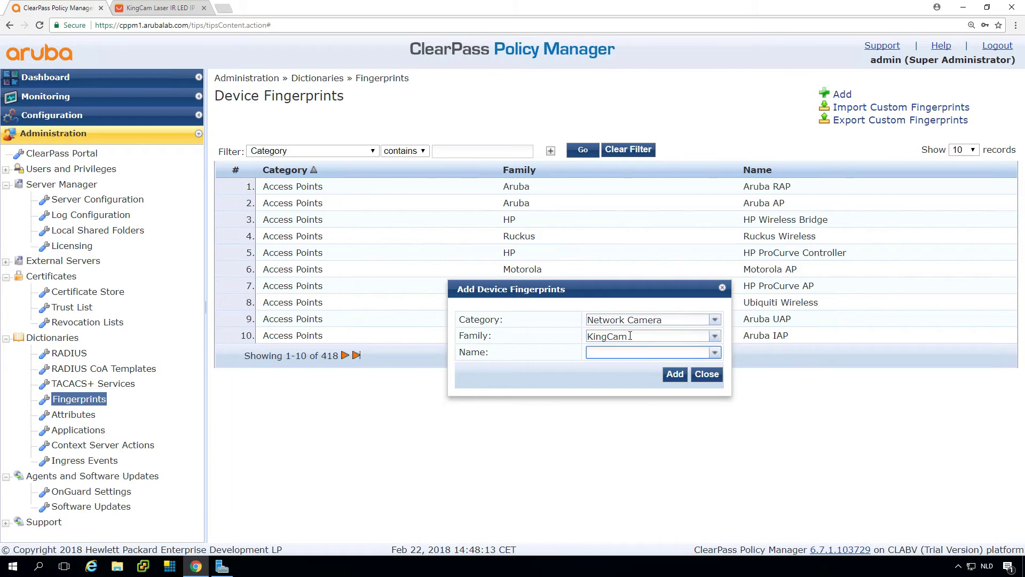
Name the fingerprint 'KingCam IP Camera', add it, and filter fingerprints by Family containing King.
text(KingCam IP Camera)
click(675, 374)
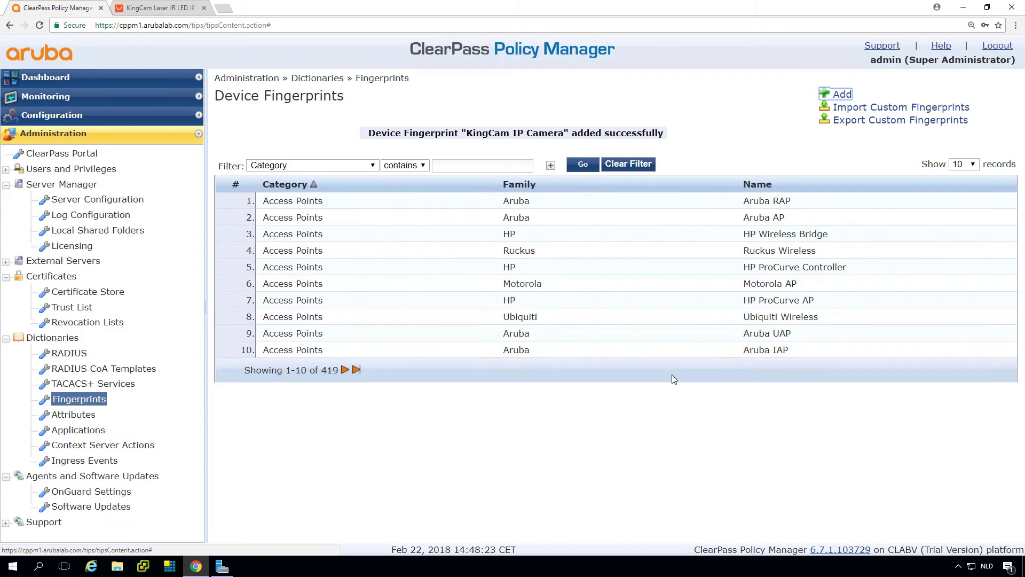
click(473, 168)
text(King)
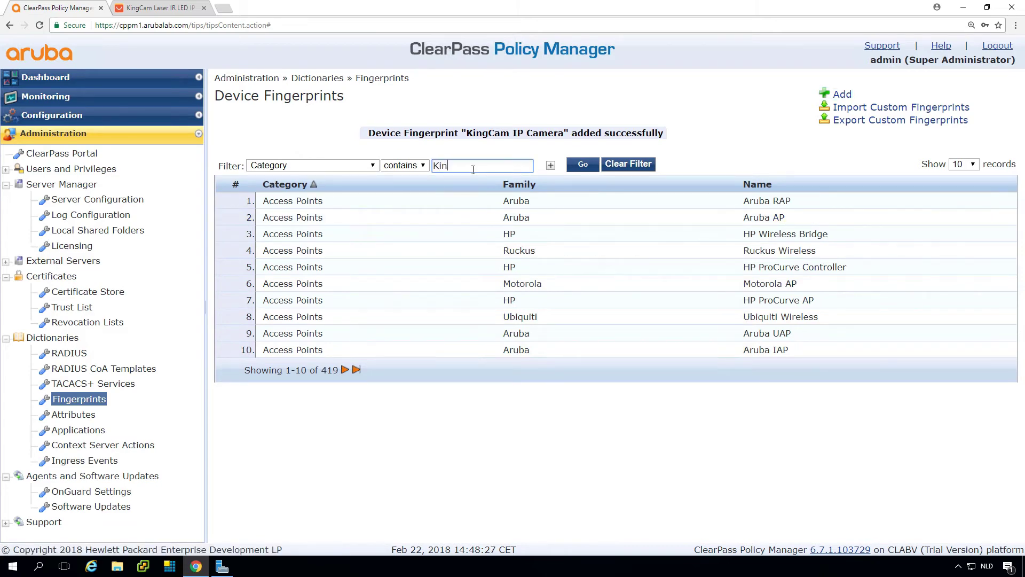
click(336, 165)
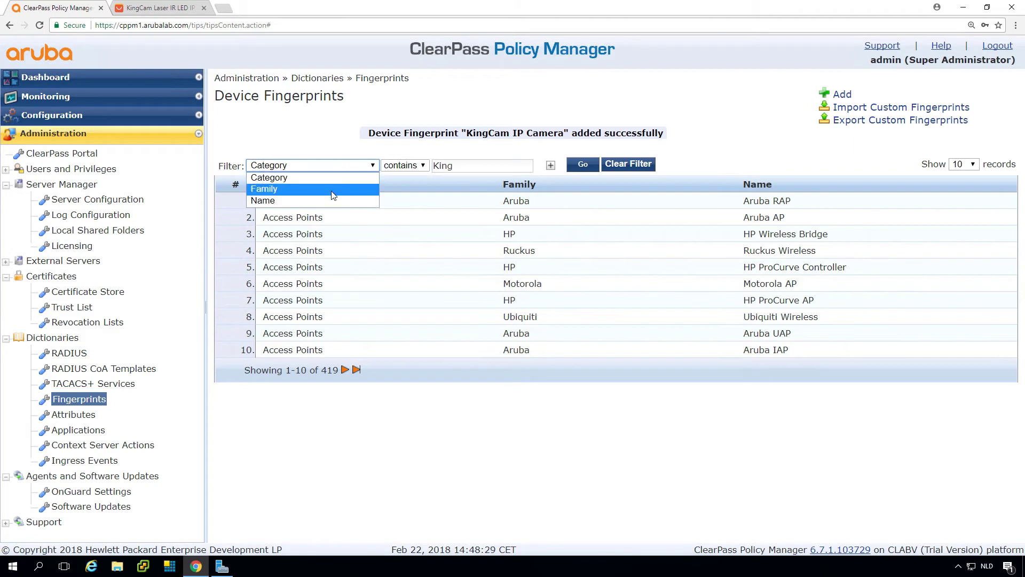
click(333, 192)
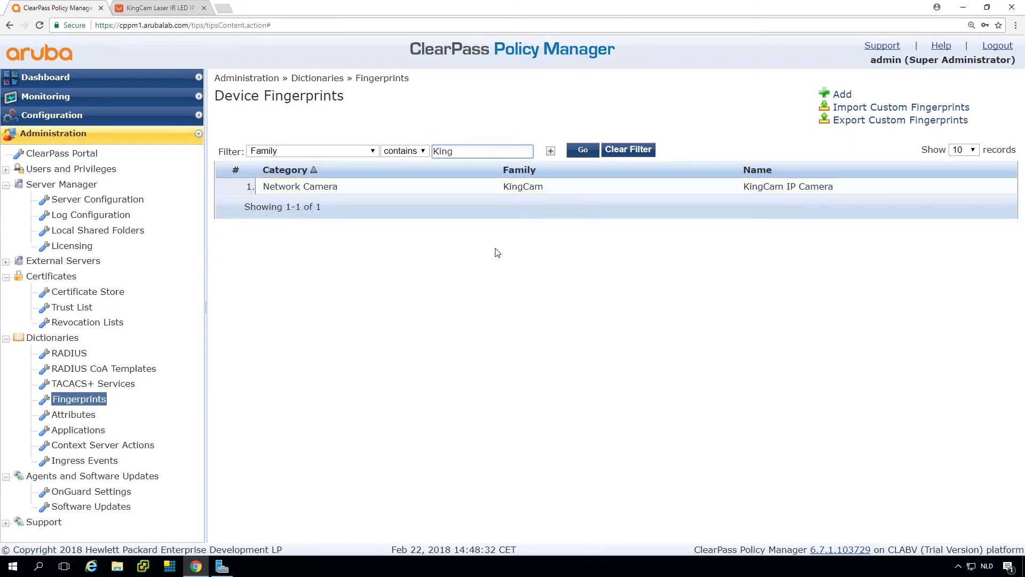
Open endpoint 0088010b0548 for editing from Configuration > Identity > Endpoints.
click(61, 115)
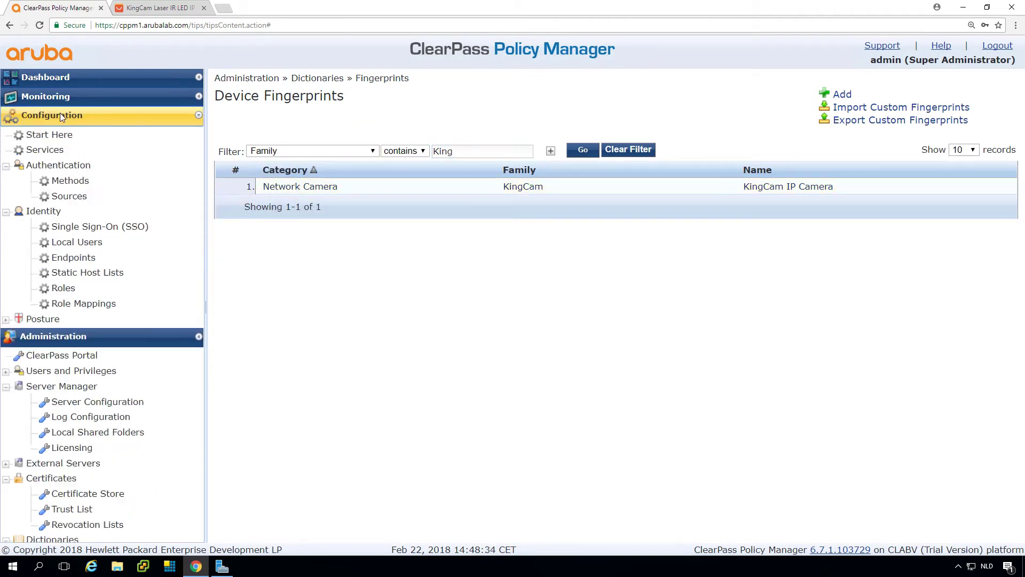
click(71, 259)
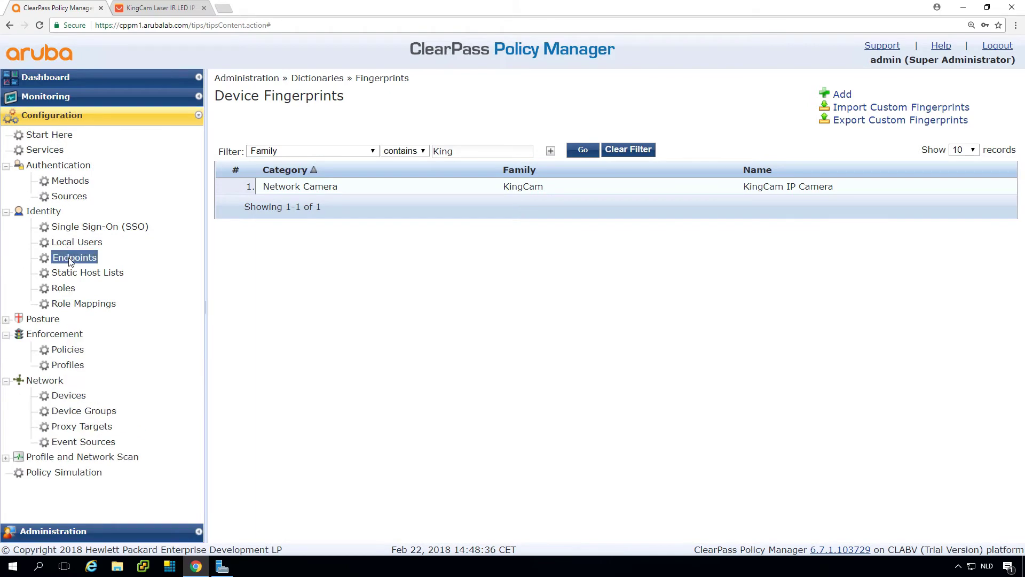
click(314, 190)
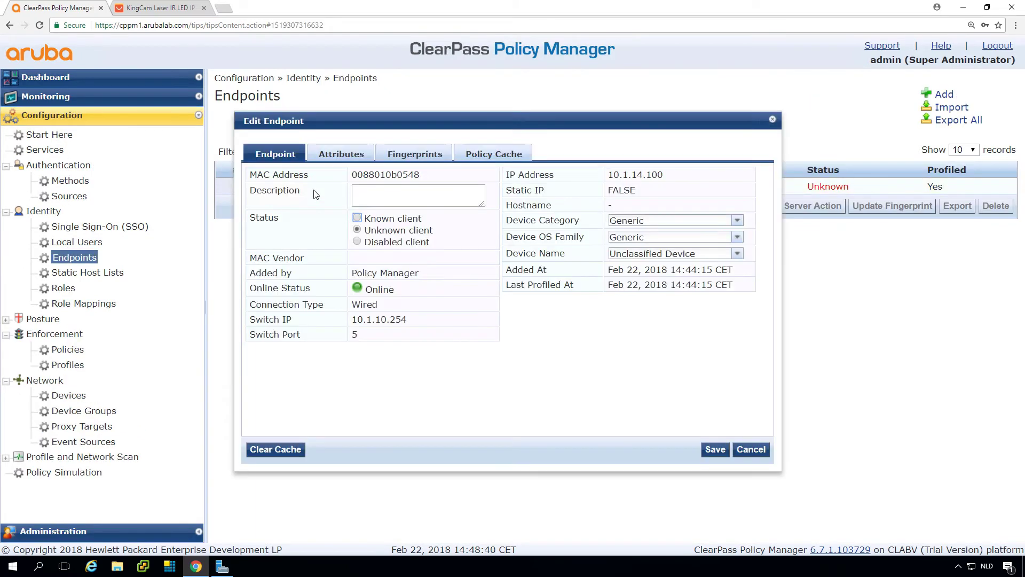
Try Network Camera, KingCam and KingCam IP Camera in the endpoint's dropdowns, then discard the edits.
click(737, 221)
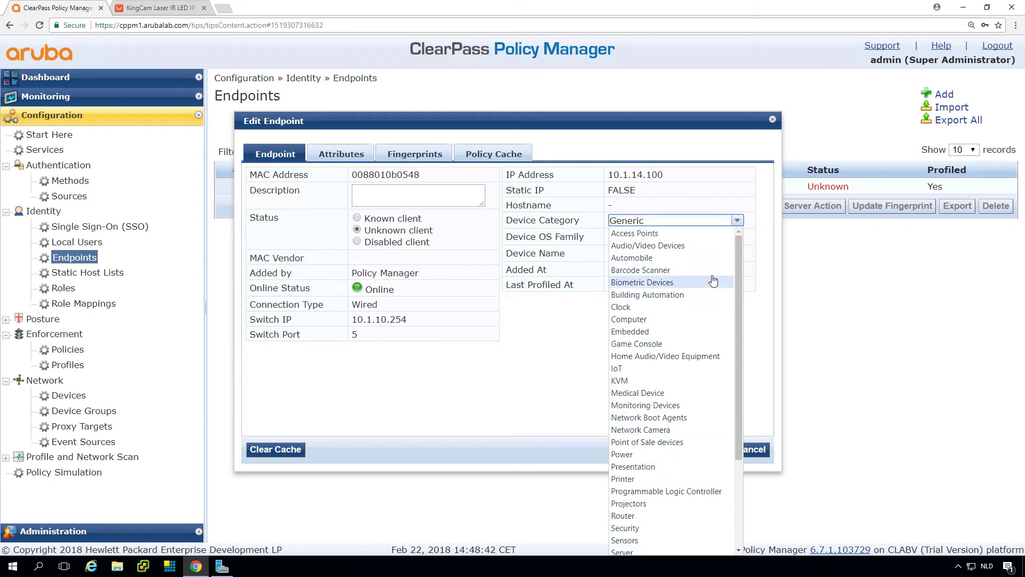
click(671, 430)
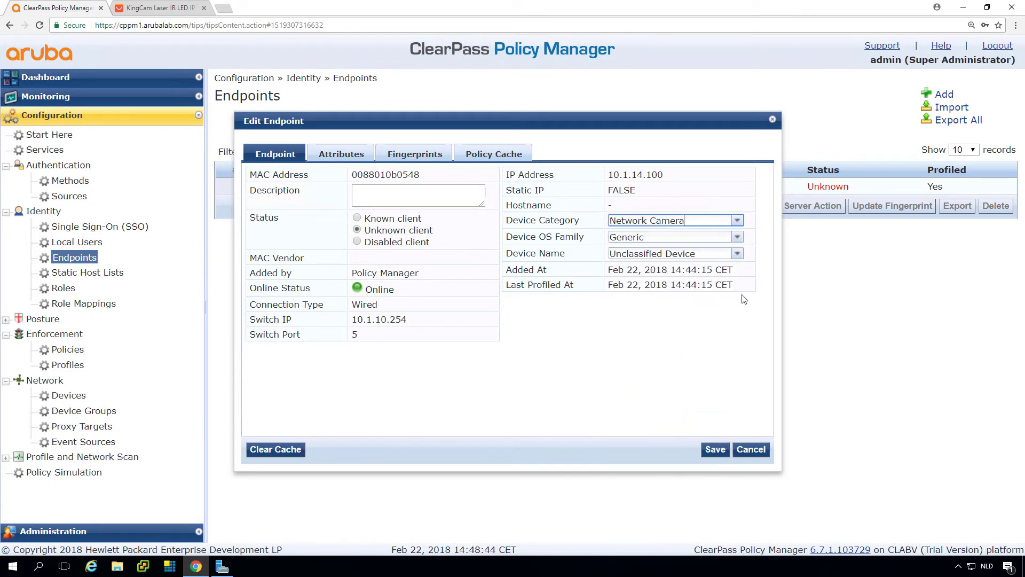
click(737, 240)
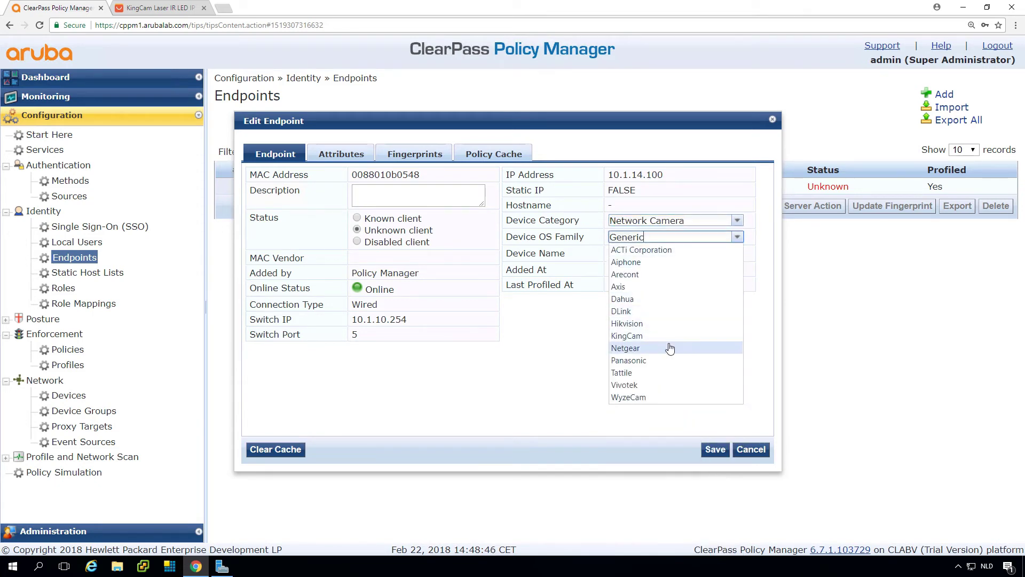
text(KingCam)
click(737, 253)
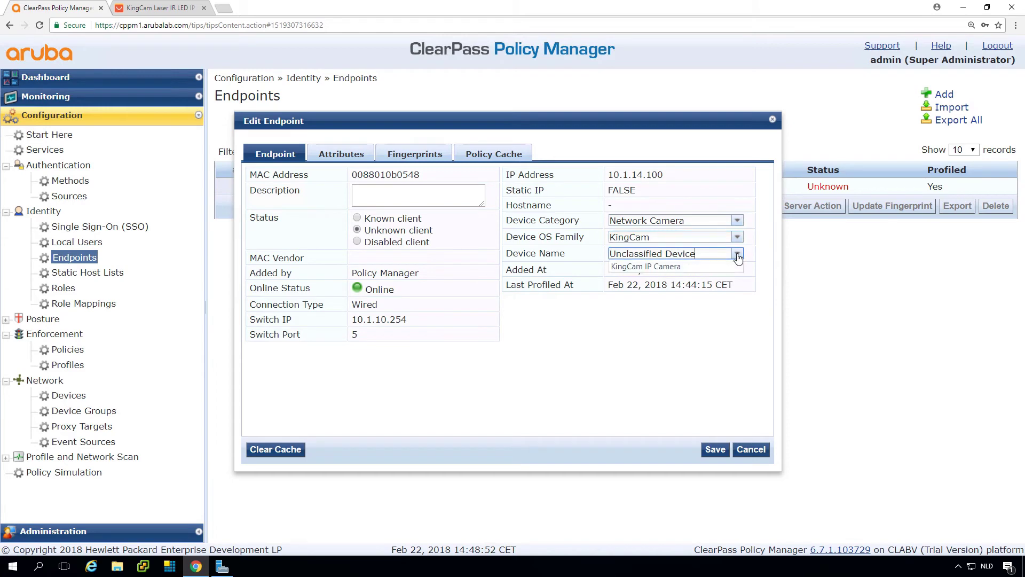
click(706, 270)
click(664, 365)
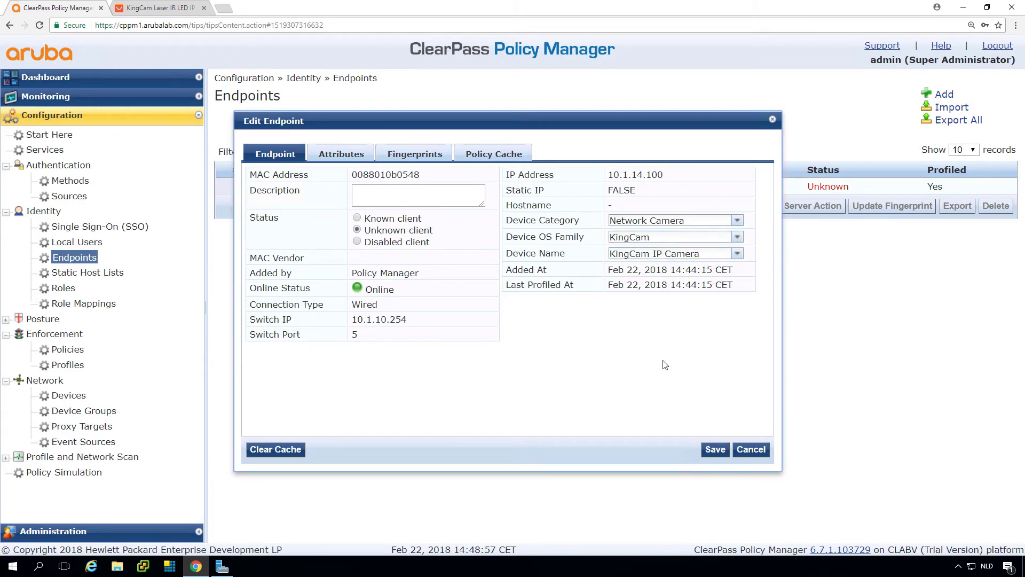
click(751, 449)
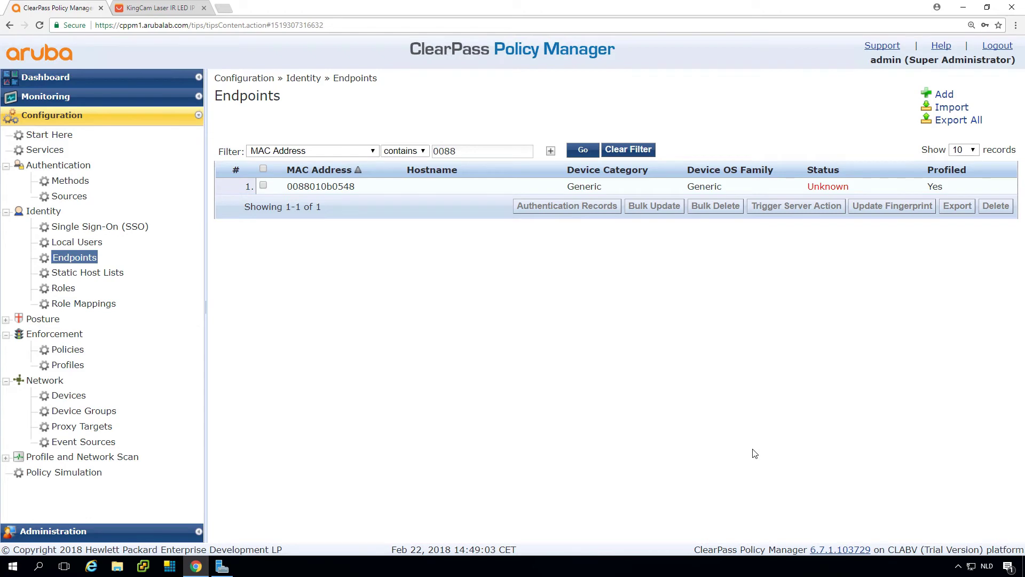
Select endpoint 0088010b0548 and start a new fingerprint rule with category Network Camera.
click(263, 185)
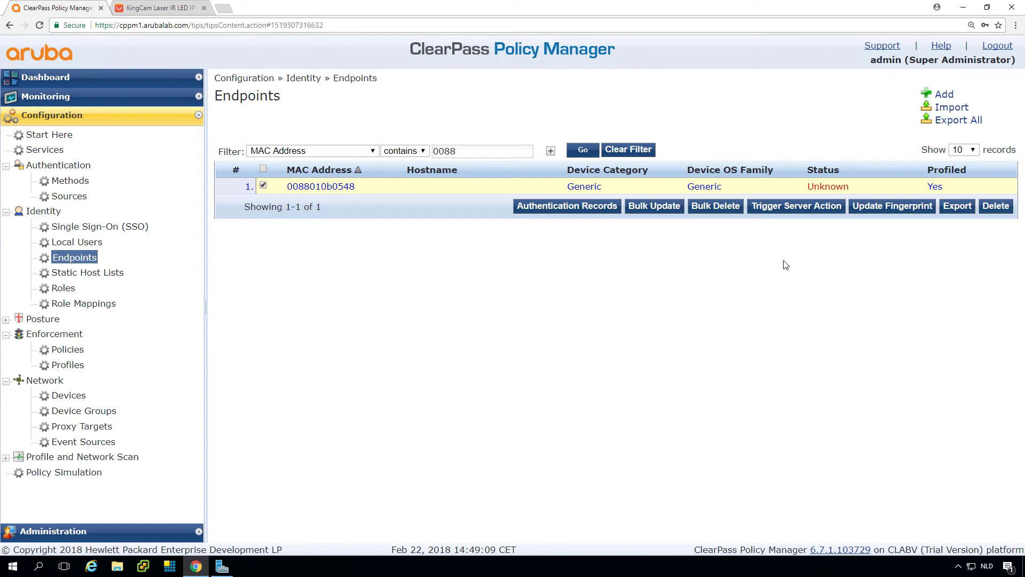
click(889, 208)
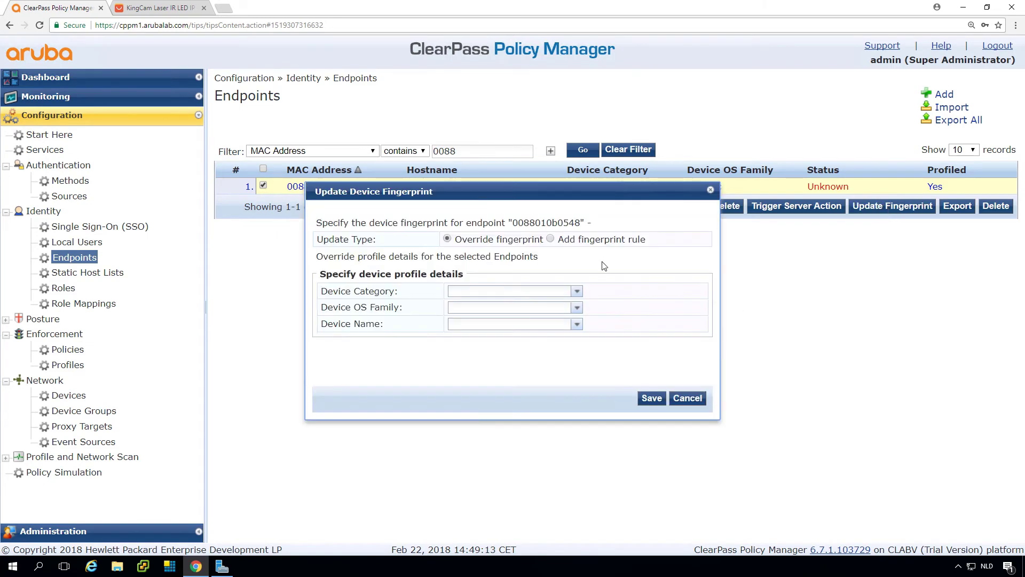
click(551, 239)
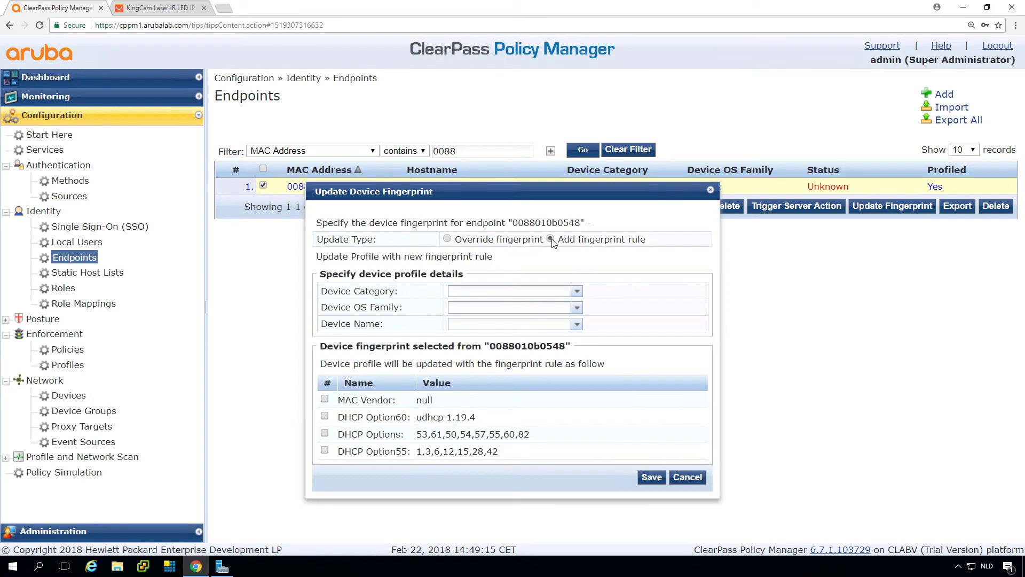
click(577, 293)
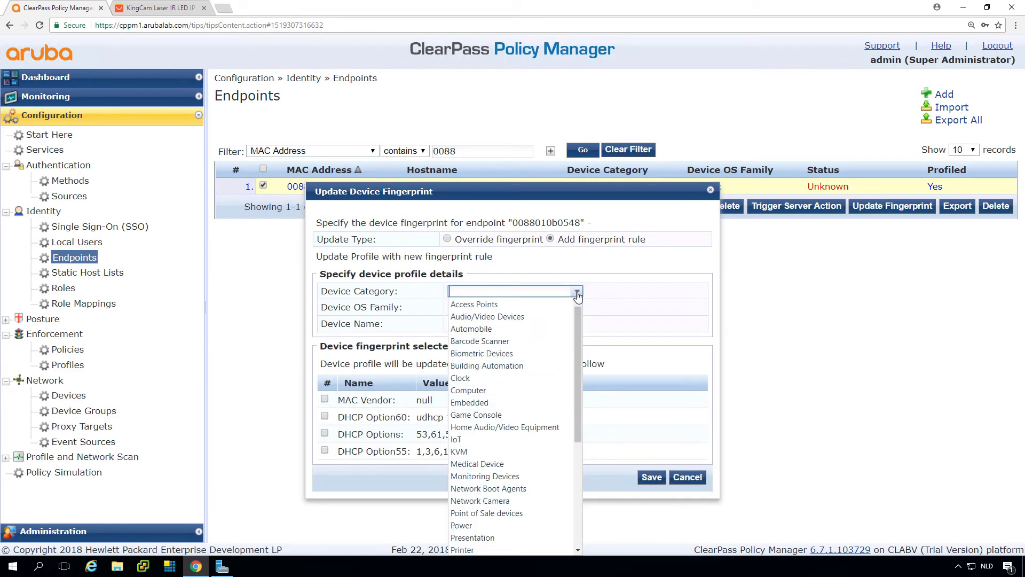
key(Down)
key(Down)
key(Down)
key(Down)
key(Down)
key(Down)
key(Down)
key(Down)
key(Down)
key(Down)
key(Down)
key(Down)
key(Down)
key(Down)
key(Down)
key(Down)
key(Down)
key(Return)
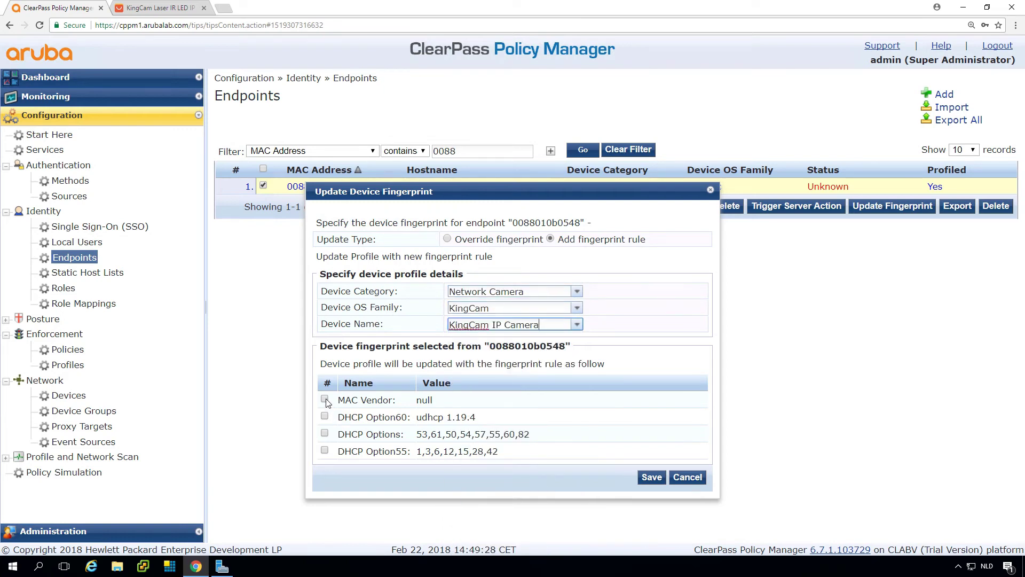
Include MAC vendor, DHCP Option60, DHCP Options and DHCP Option55 as rule attributes.
click(325, 399)
click(325, 417)
click(325, 434)
click(326, 451)
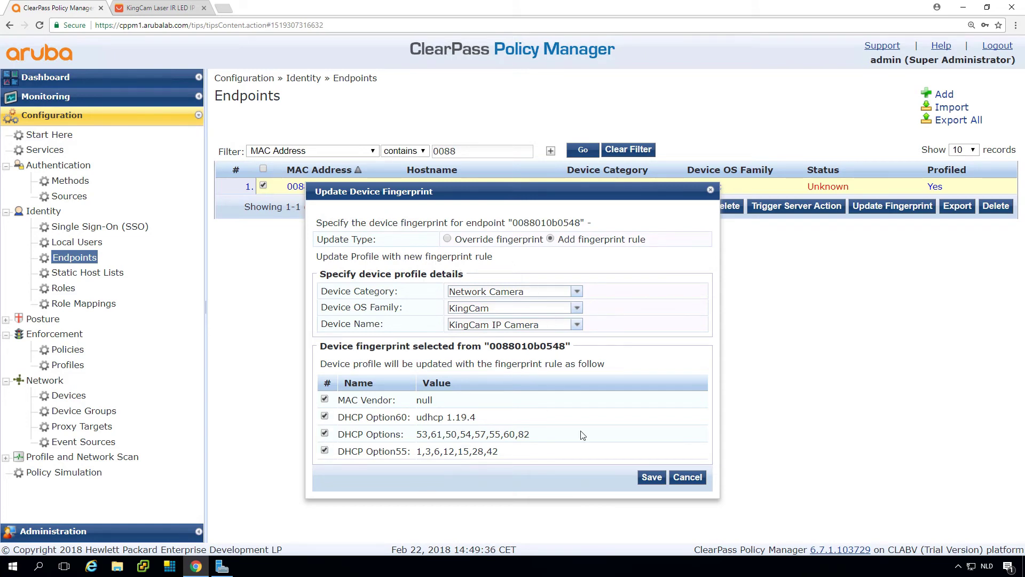
Save the fingerprint rule so endpoint 0088010b0548 becomes Network Camera, KingCam.
click(652, 477)
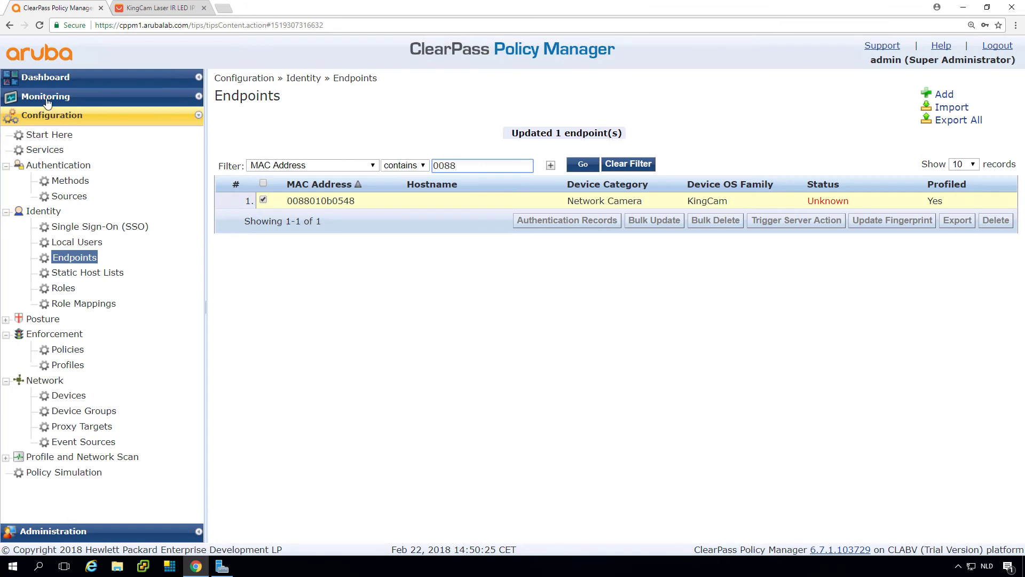
Show the Access Tracker log, now topped by the new accepted RADIUS request from 14:50:36.
click(46, 97)
click(75, 134)
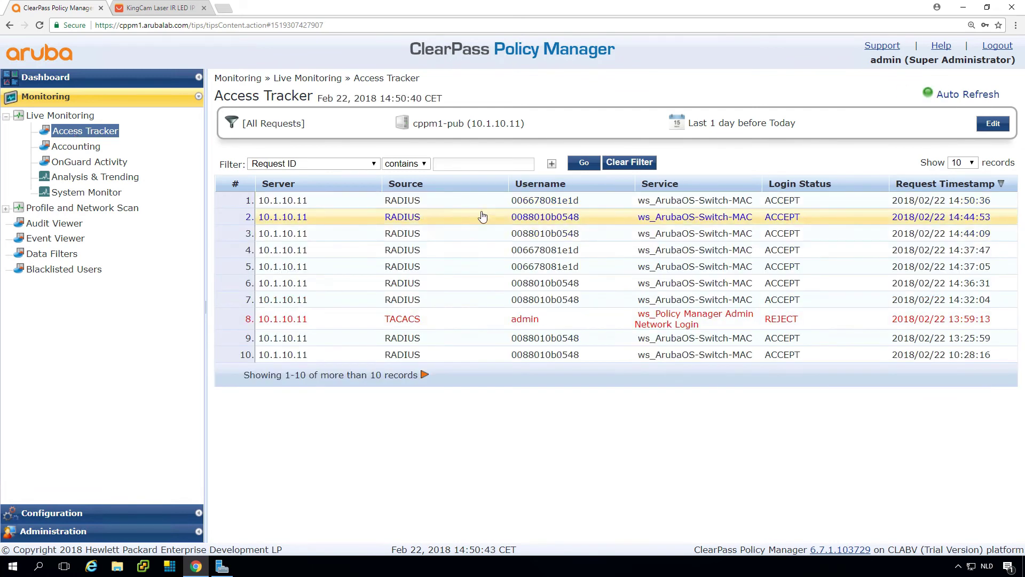
click(541, 202)
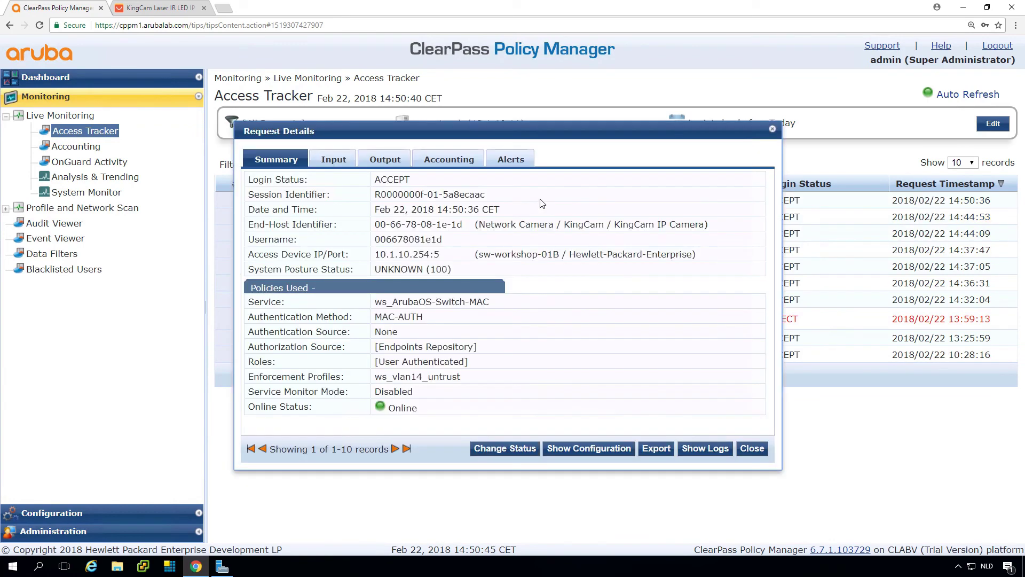